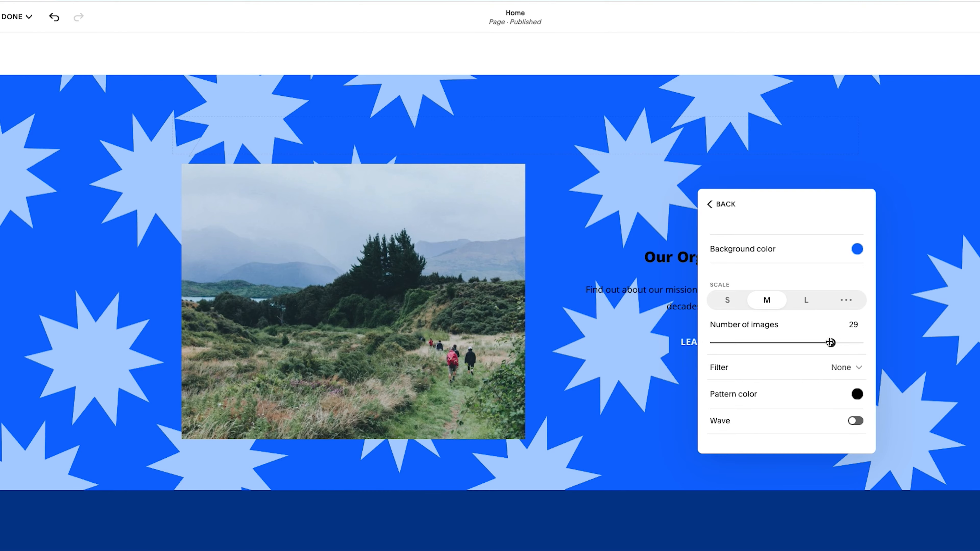
# Cycle through the section art pattern's filter options and set the filter to Stitch
pyautogui.scroll(-2, 563, 304)
pyautogui.scroll(2, 564, 304)
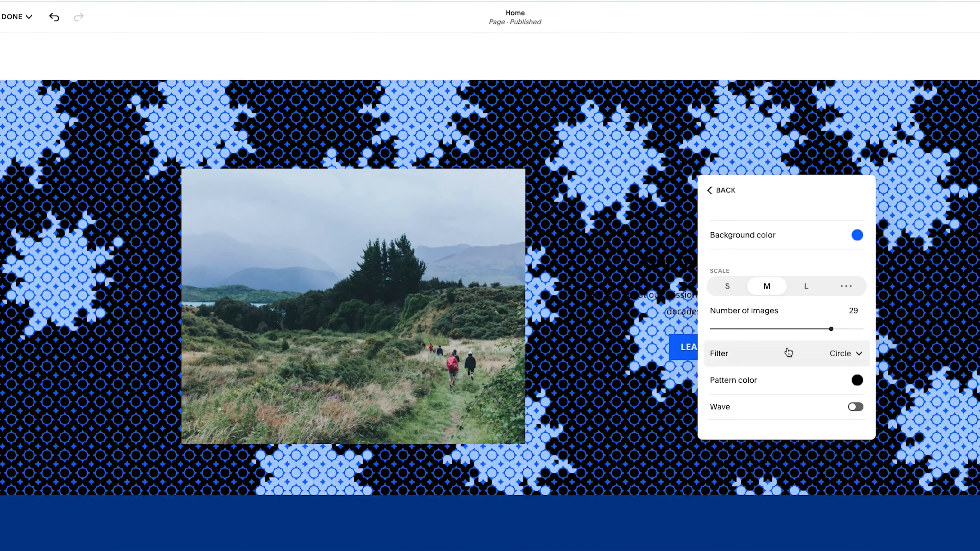
pyautogui.click(777, 375)
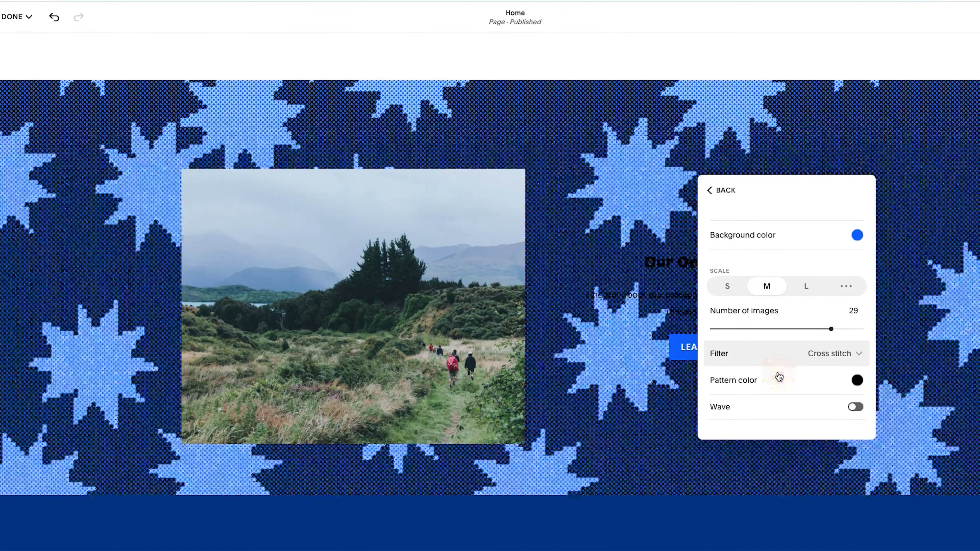
pyautogui.click(772, 354)
pyautogui.click(776, 378)
pyautogui.click(762, 350)
pyautogui.click(763, 403)
pyautogui.click(760, 363)
pyautogui.click(763, 405)
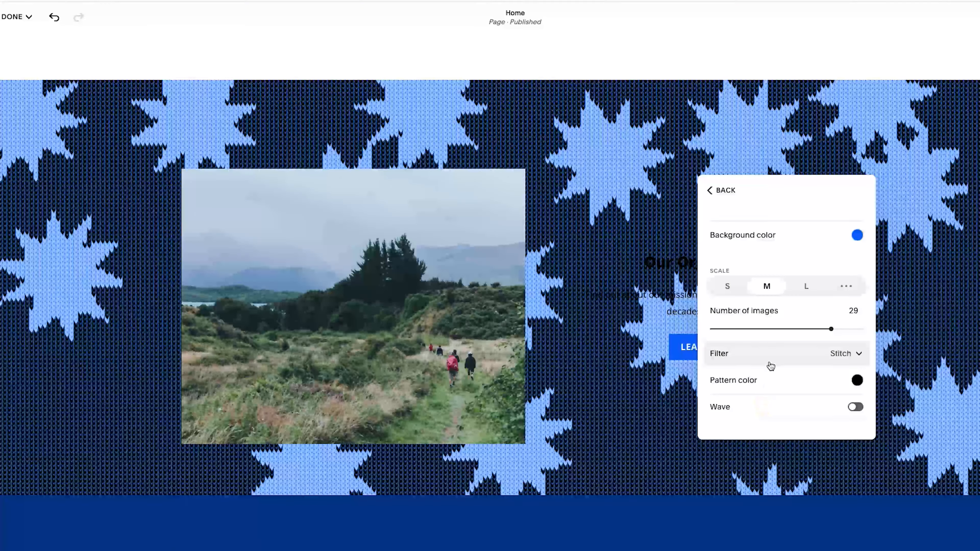
# Set the pattern color to white and return to the section background options
pyautogui.click(857, 381)
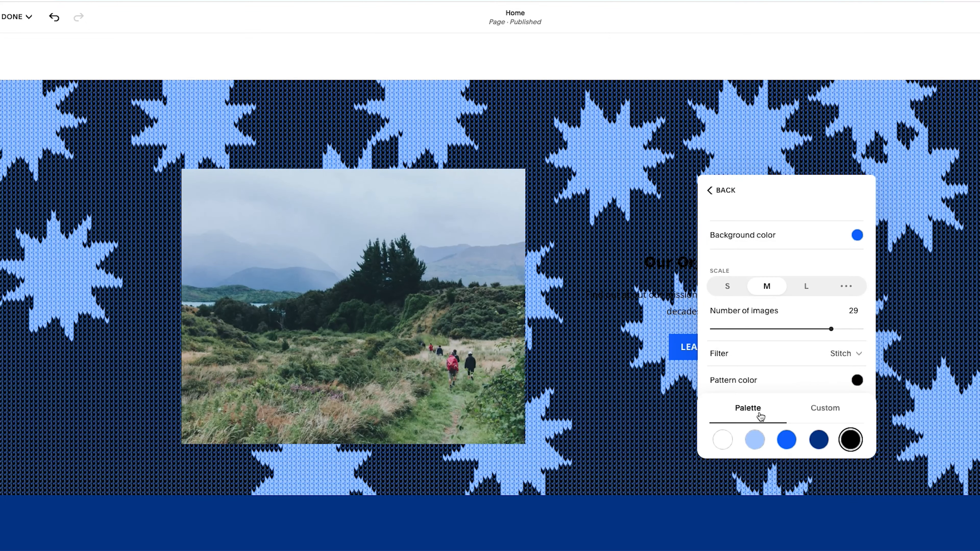
pyautogui.click(723, 439)
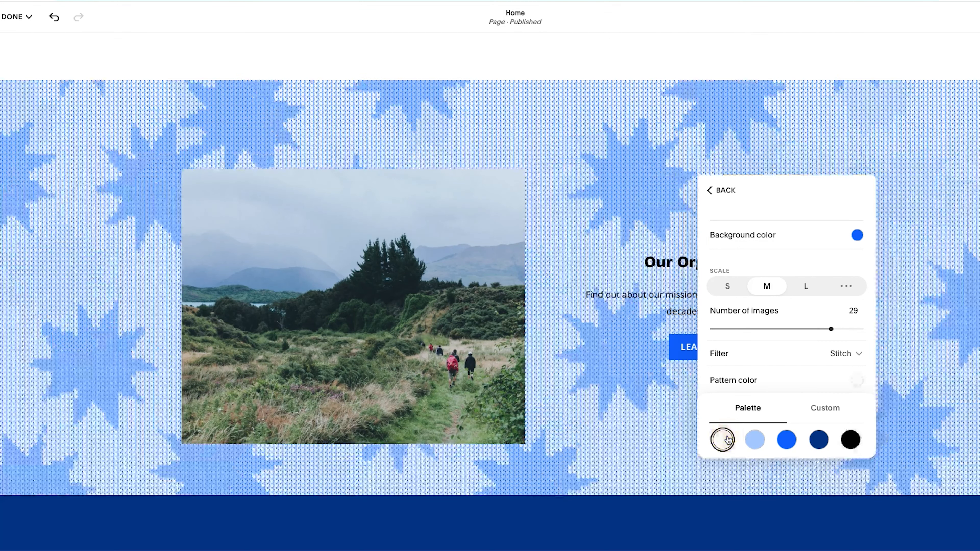
pyautogui.click(722, 191)
# Apply the gradient art background to the section and pick its first color variant
pyautogui.scroll(-2, 779, 292)
pyautogui.scroll(-3, 791, 309)
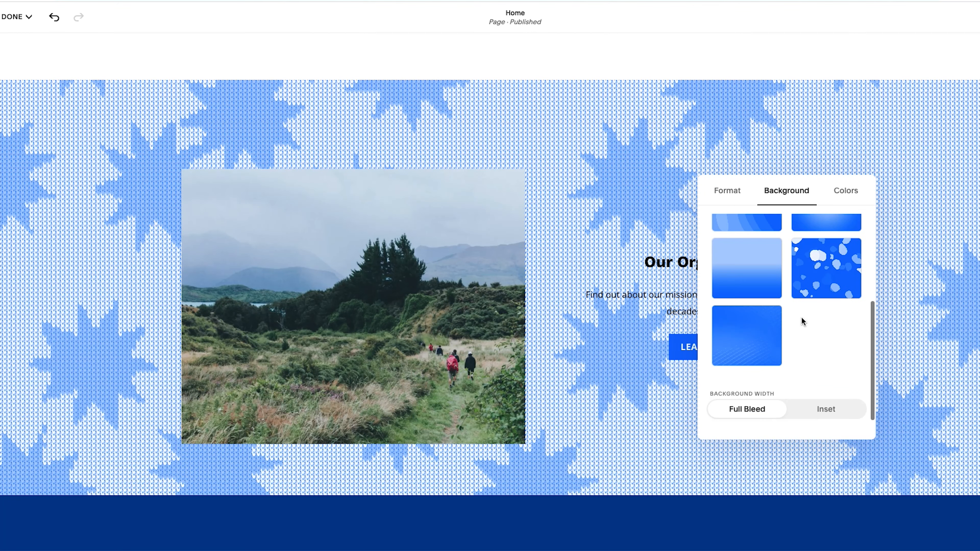
pyautogui.scroll(5, 802, 359)
pyautogui.click(801, 360)
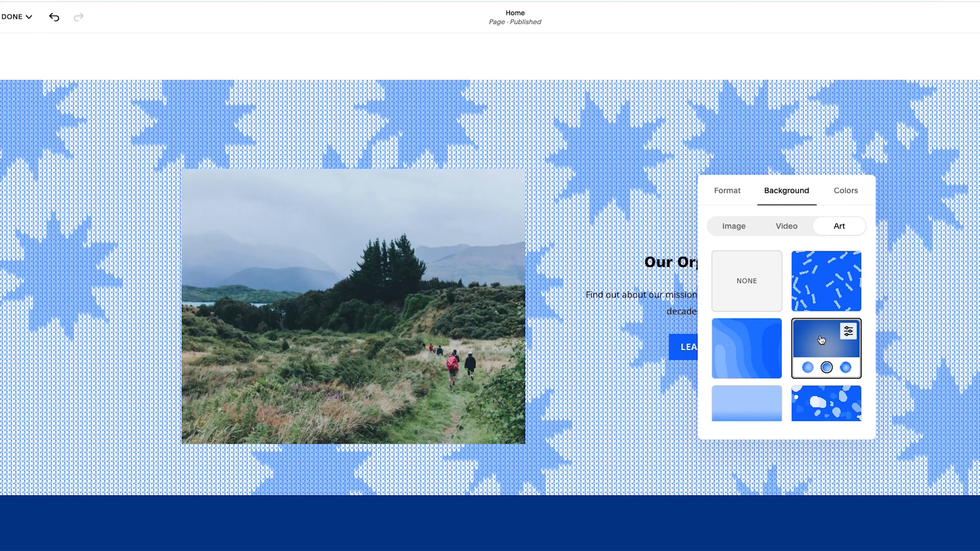
pyautogui.click(808, 367)
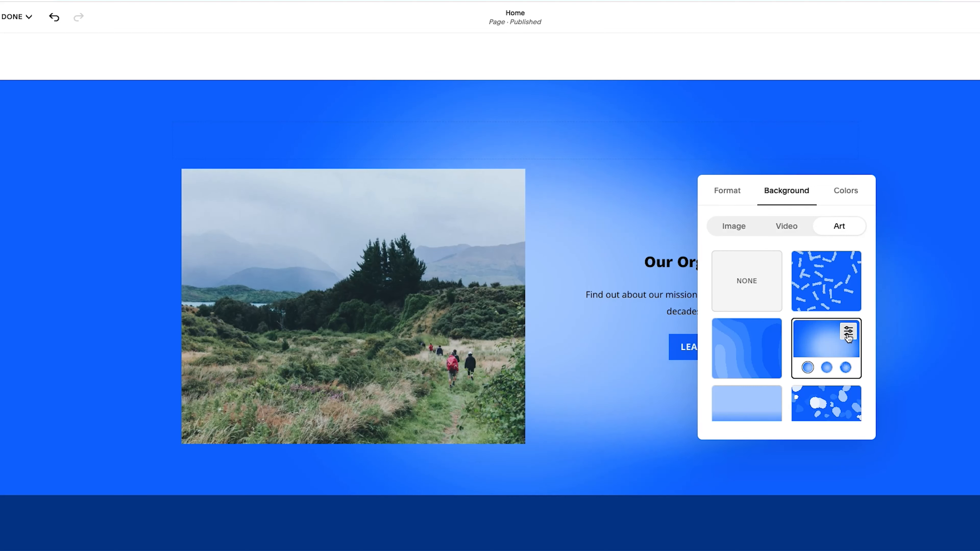
# Open the gradient art's settings and expand the Motion and Texture sections
pyautogui.click(848, 332)
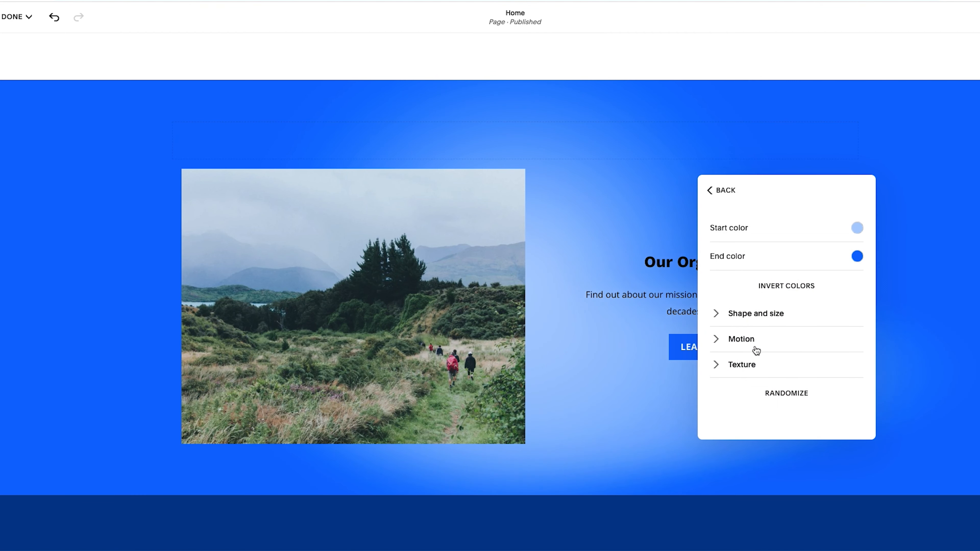
pyautogui.click(736, 339)
pyautogui.scroll(-2, 735, 332)
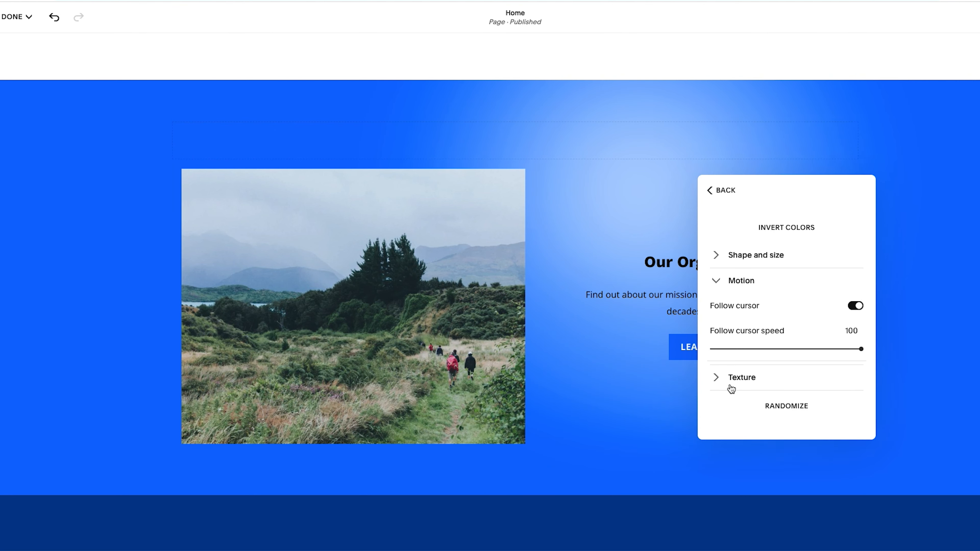
pyautogui.click(720, 379)
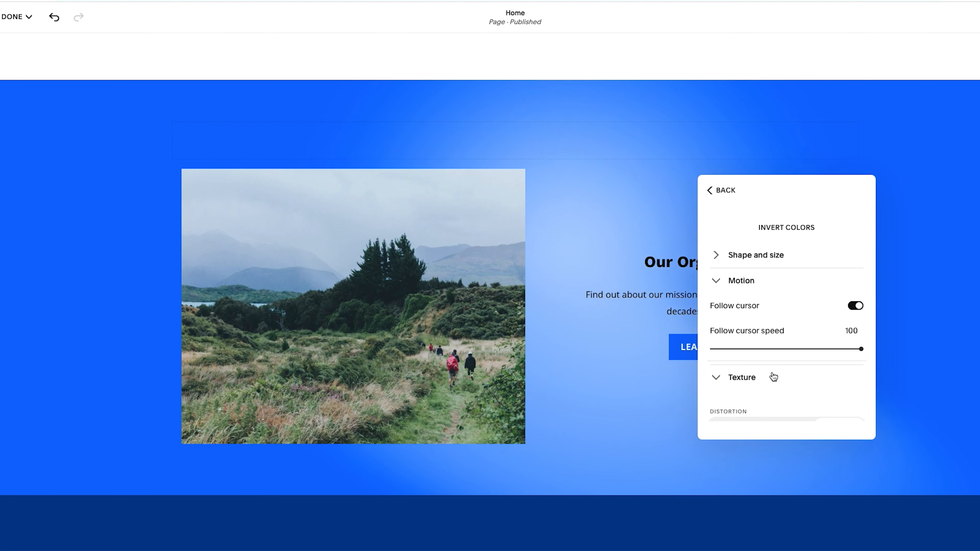
# Randomize the gradient art's texture and noise settings
pyautogui.scroll(-2, 771, 377)
pyautogui.scroll(-2, 774, 377)
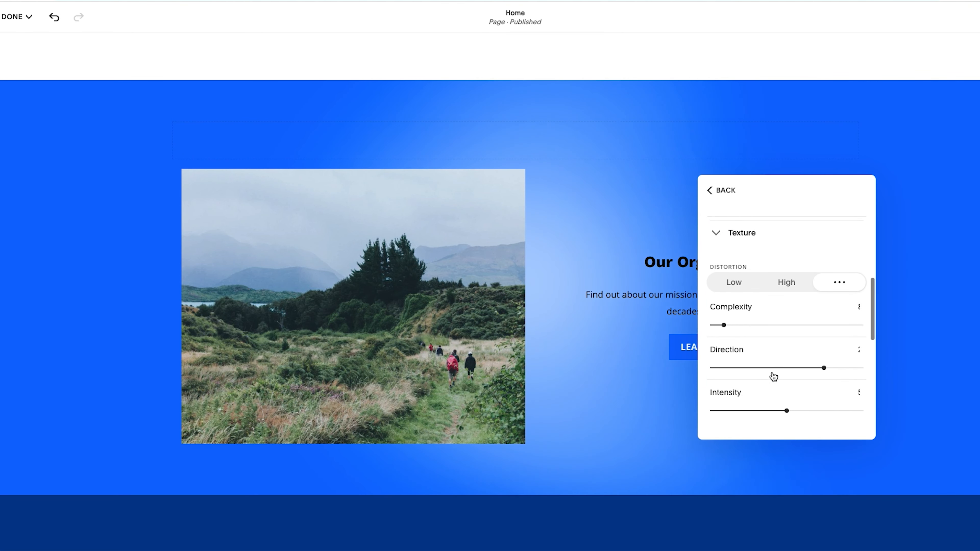
pyautogui.scroll(-2, 774, 374)
pyautogui.scroll(-4, 770, 302)
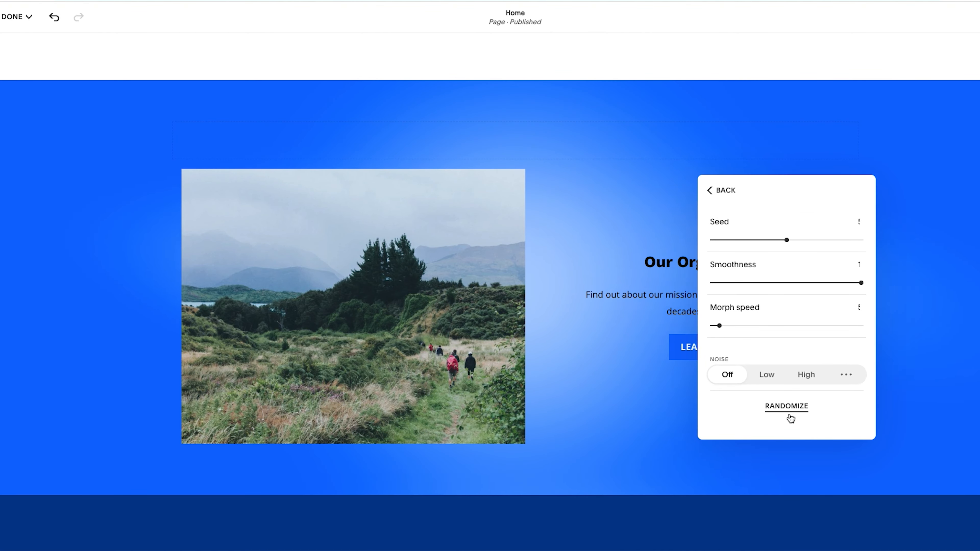
pyautogui.click(791, 417)
# Review the noise settings and go back to the art background choices
pyautogui.scroll(-3, 790, 413)
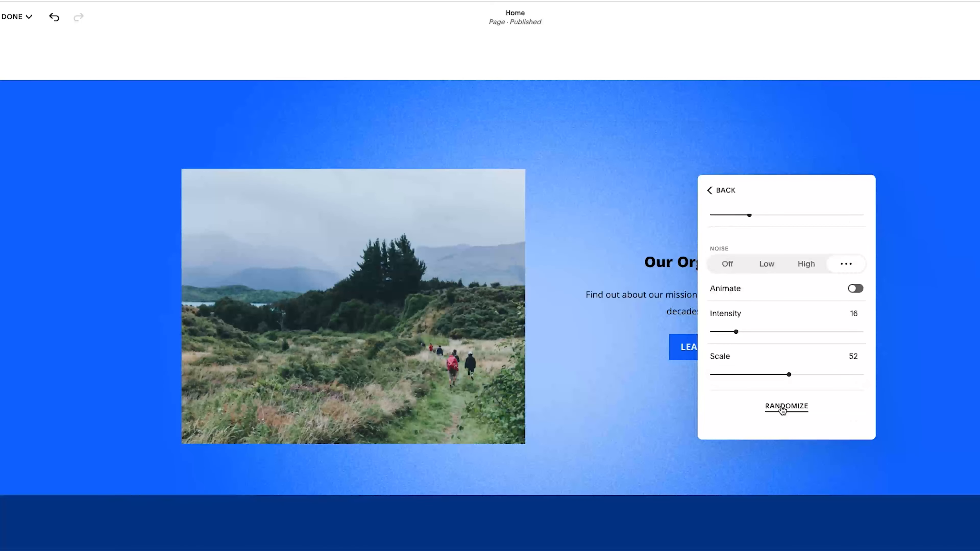
pyautogui.scroll(-2, 616, 312)
pyautogui.scroll(2, 616, 311)
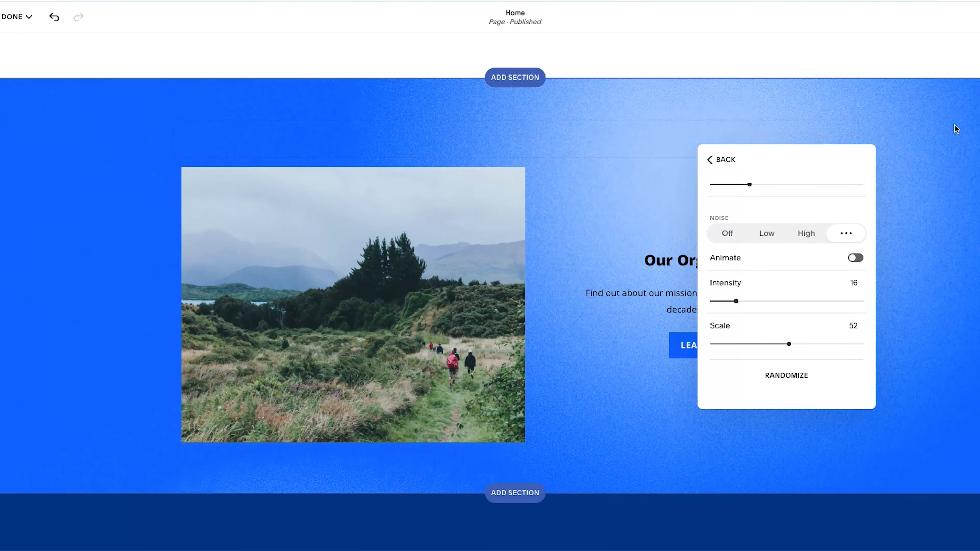
pyautogui.scroll(-10, 784, 316)
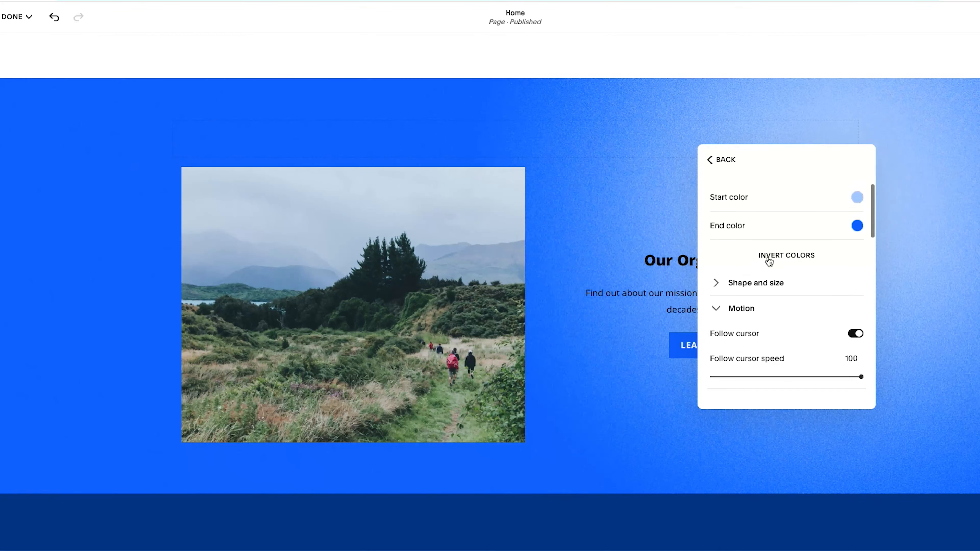
pyautogui.click(724, 161)
# Add a Gallery block at the top of the Our Organization section
pyautogui.scroll(-4, 758, 299)
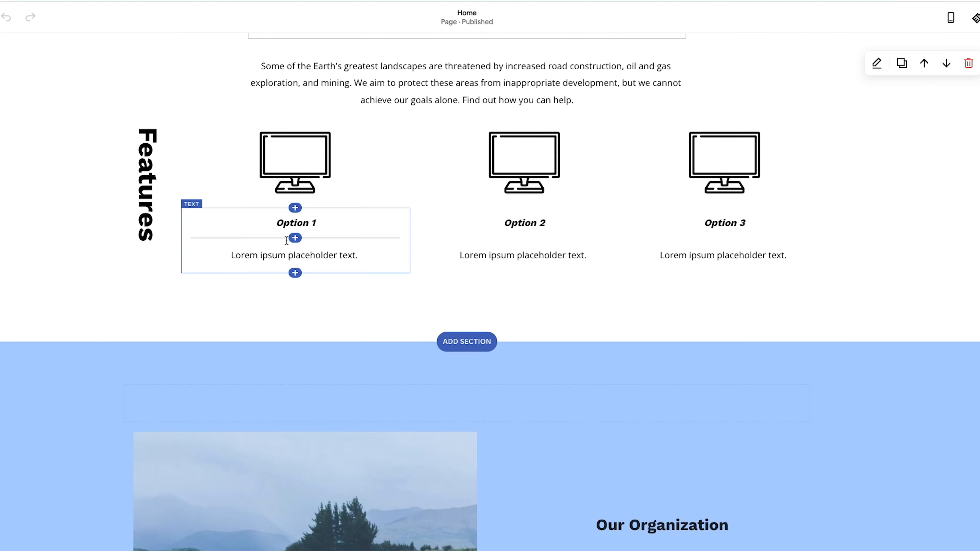
pyautogui.scroll(-5, 466, 193)
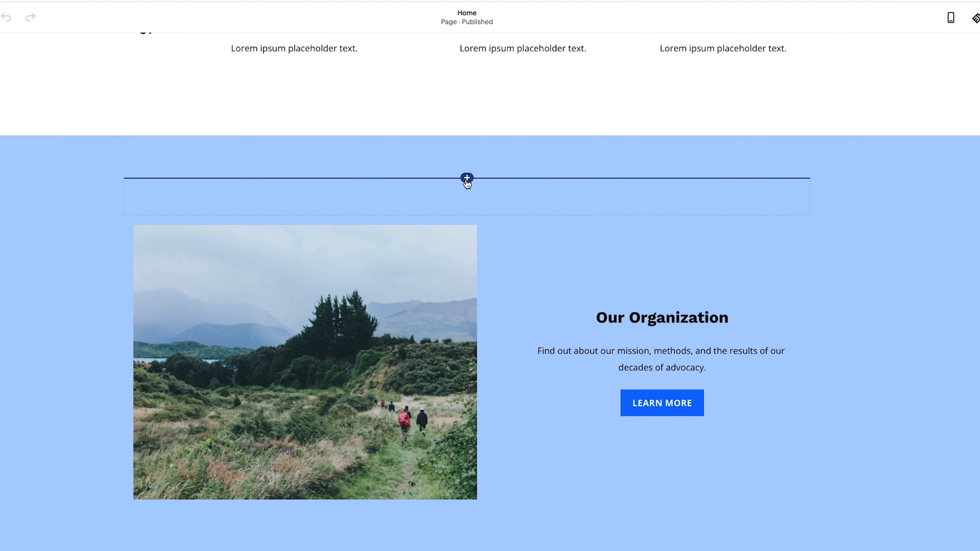
pyautogui.click(467, 178)
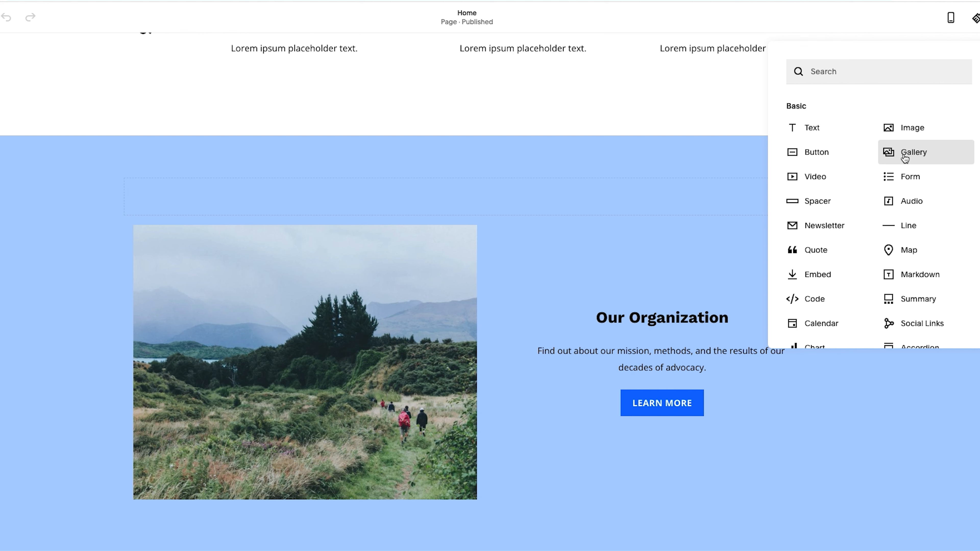
pyautogui.click(904, 158)
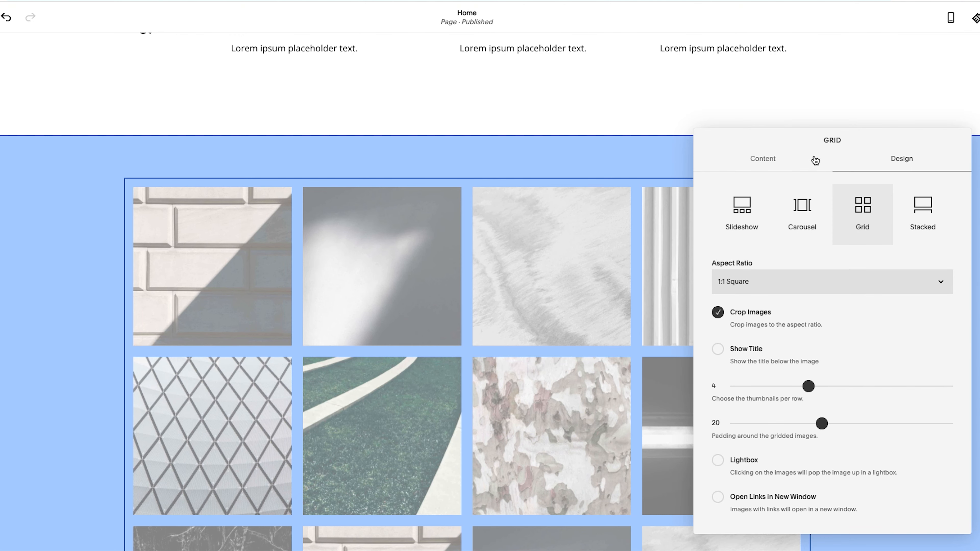
# Switch the gallery layout through Slideshow, Carousel and Grid
pyautogui.click(748, 221)
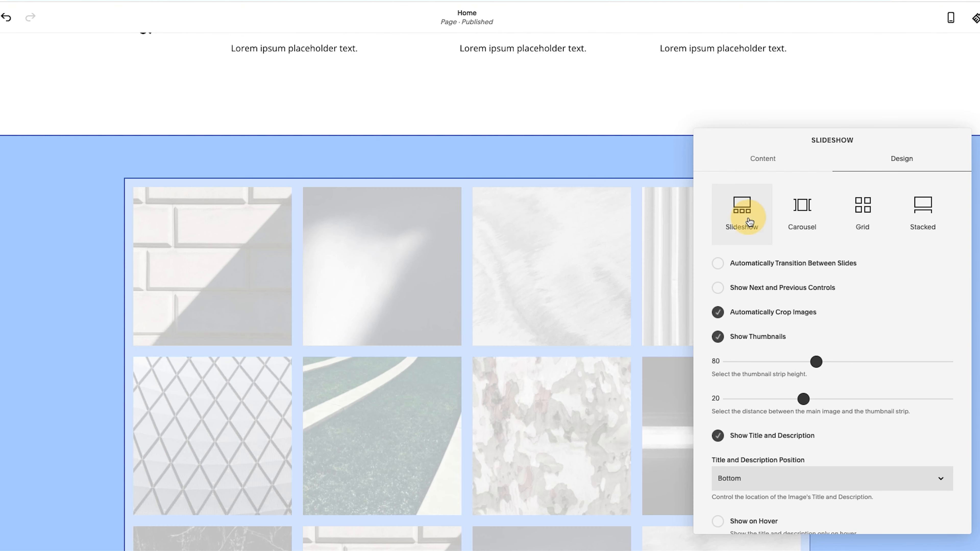
pyautogui.click(789, 226)
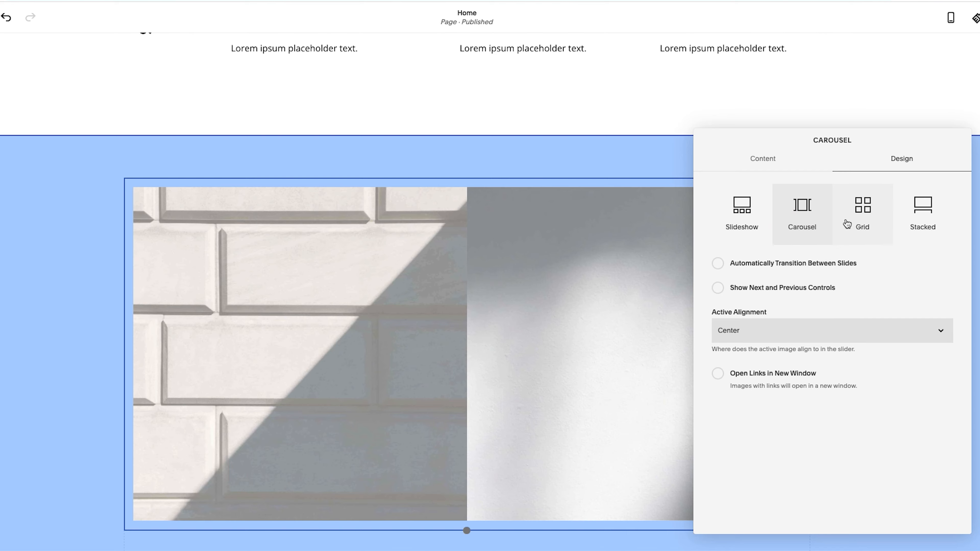
pyautogui.doubleClick(891, 224)
pyautogui.click(898, 219)
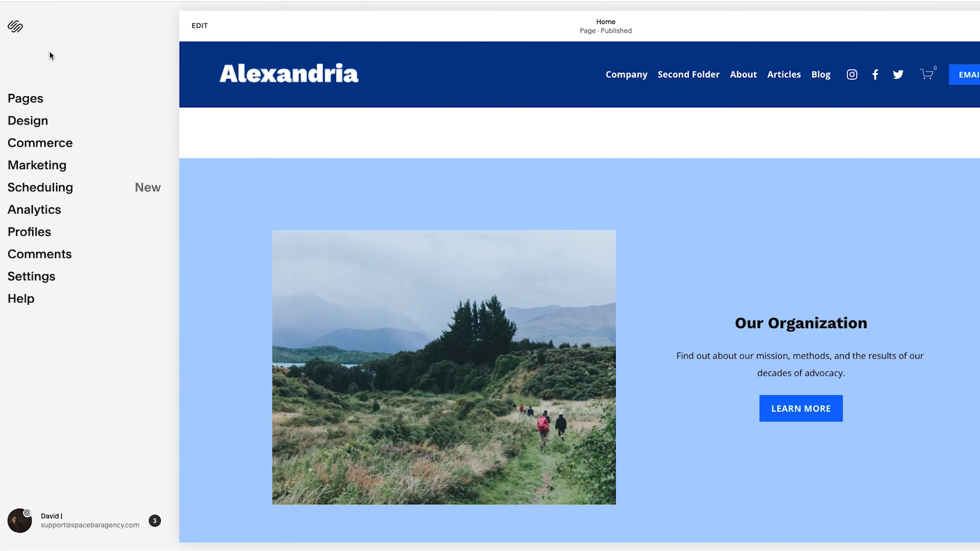
# Open the Products page from the site's pages list
pyautogui.click(26, 98)
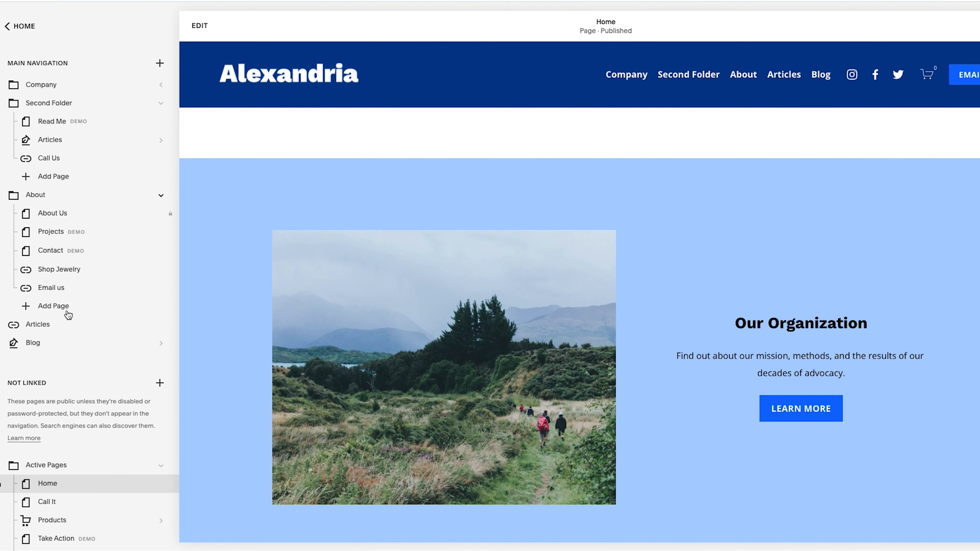
pyautogui.scroll(-5, 68, 314)
pyautogui.scroll(-1, 67, 315)
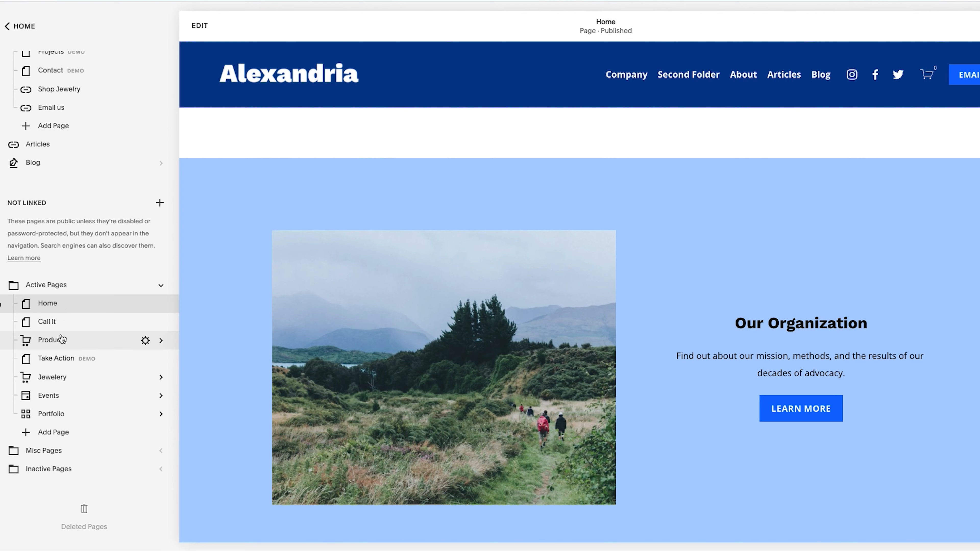
pyautogui.click(54, 340)
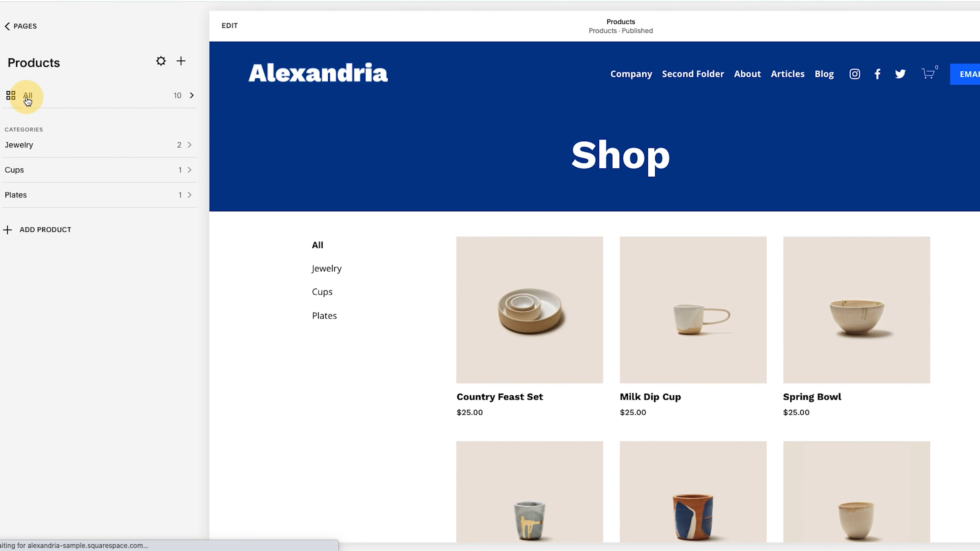
# Open the Country Feast Set product for editing from the All products list
pyautogui.click(26, 96)
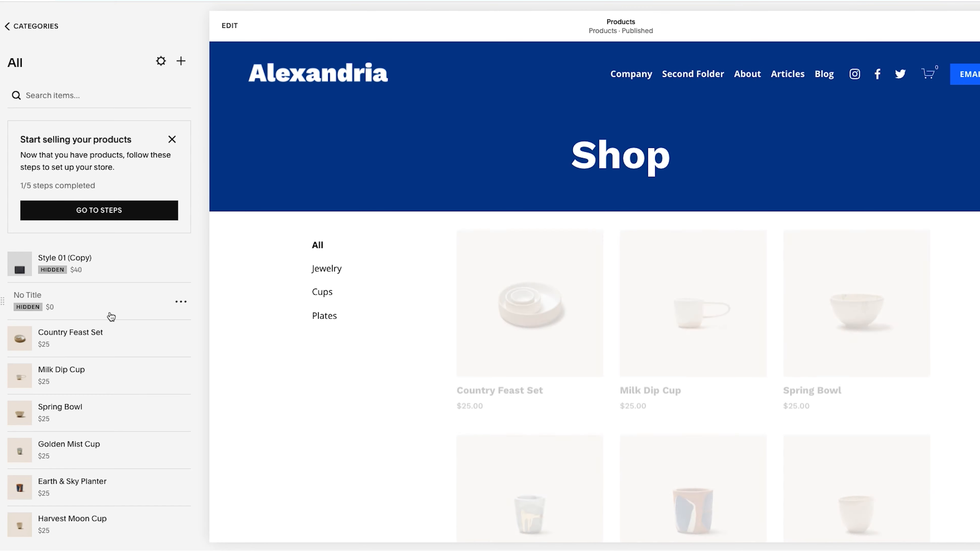
pyautogui.scroll(-3, 116, 309)
pyautogui.scroll(1, 138, 271)
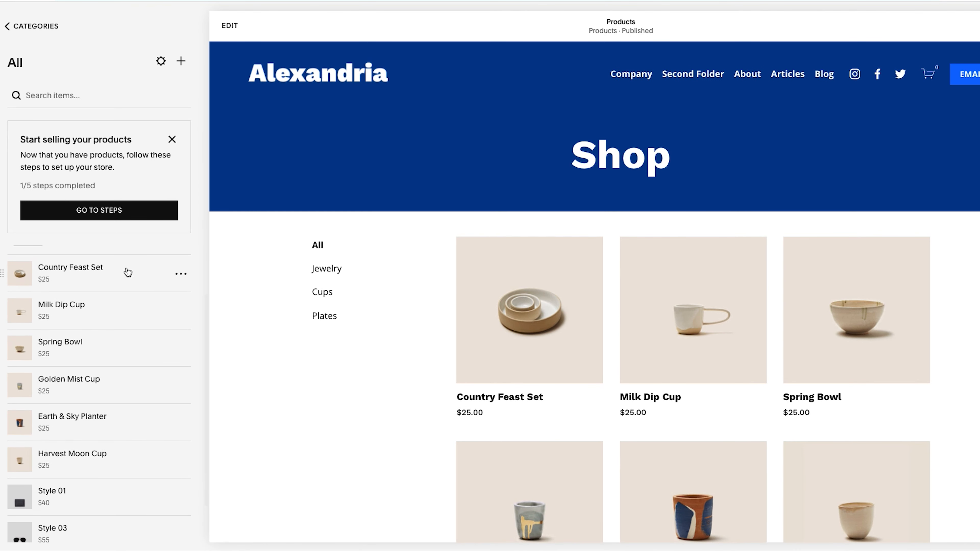
pyautogui.click(128, 273)
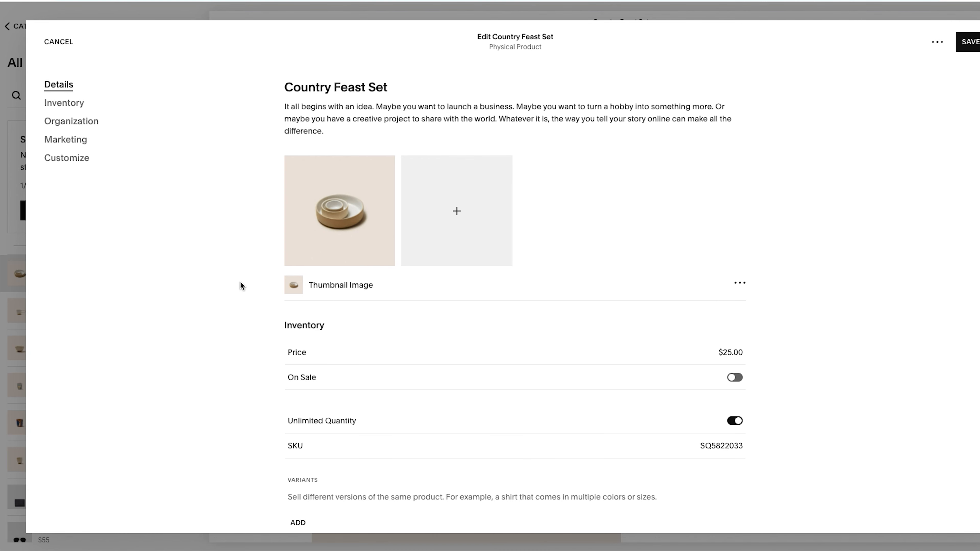
# Browse through the product editor's Details, Inventory, Organization, Marketing and Customize sections
pyautogui.scroll(-3, 240, 286)
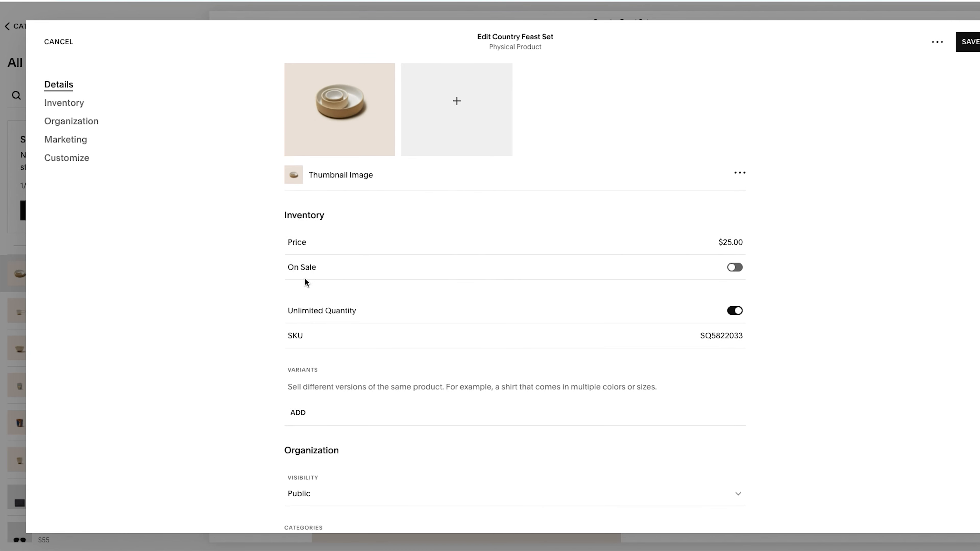
pyautogui.scroll(-15, 420, 260)
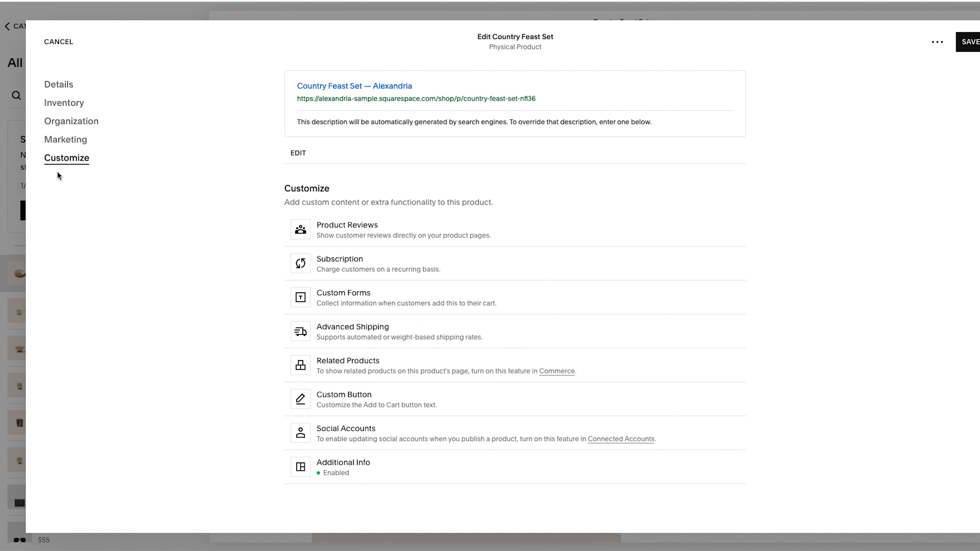
pyautogui.click(62, 141)
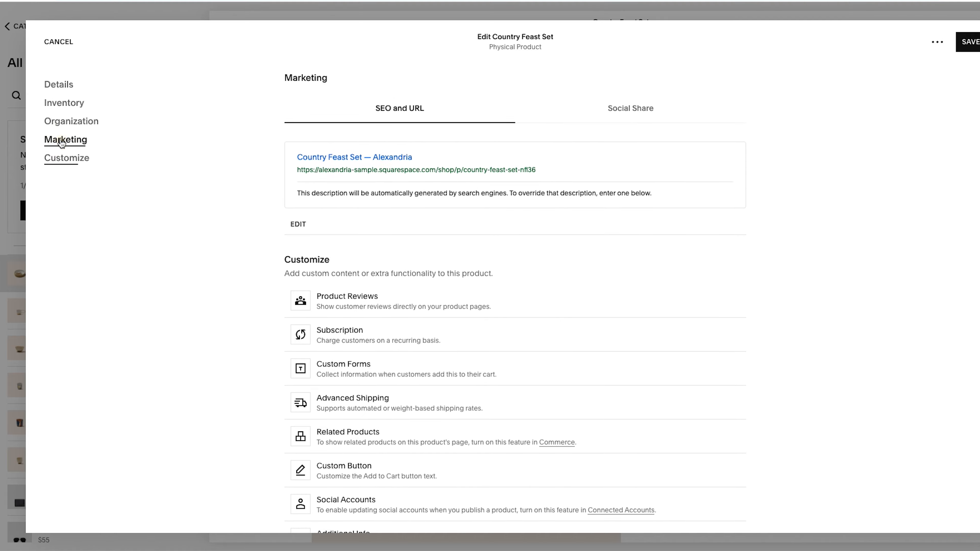
pyautogui.click(58, 103)
pyautogui.click(58, 92)
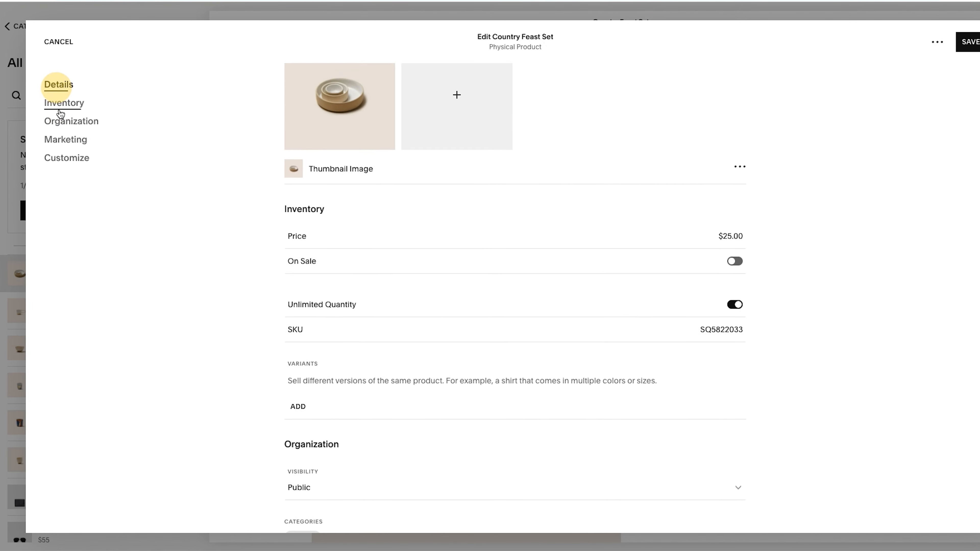
pyautogui.click(63, 158)
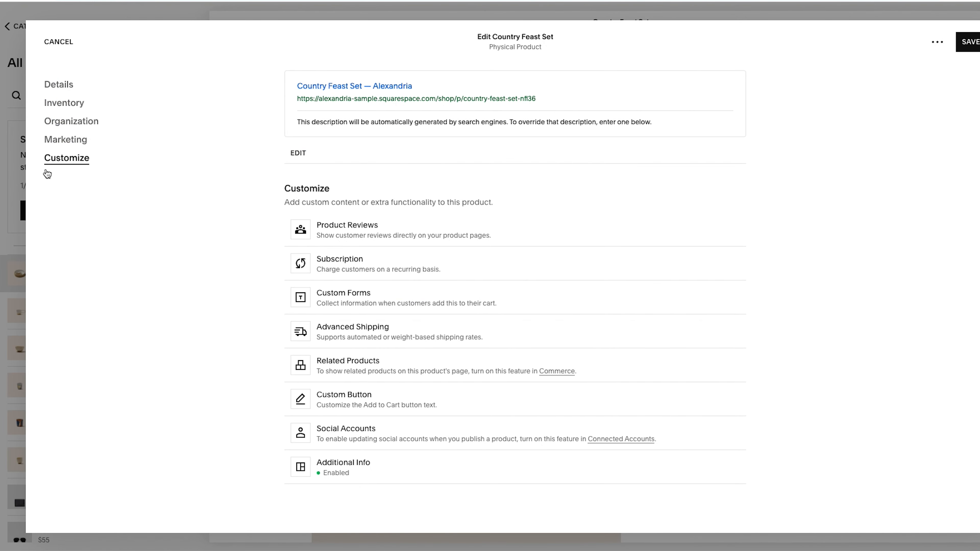
# Open the Additional Info layout editor, try moving the spacer block, and cancel the editor
pyautogui.click(365, 466)
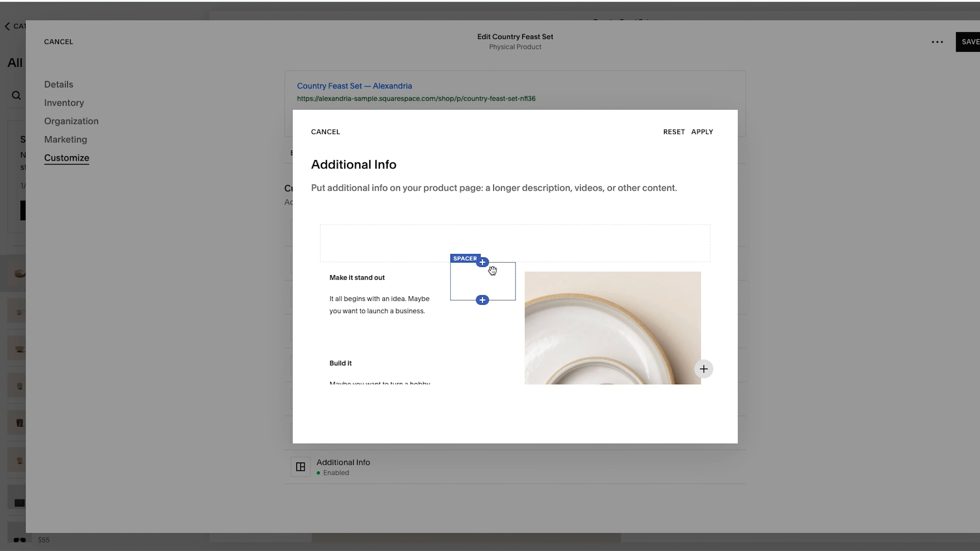
pyautogui.moveTo(493, 270); pyautogui.dragTo(497, 250)
pyautogui.scroll(-1, 510, 259)
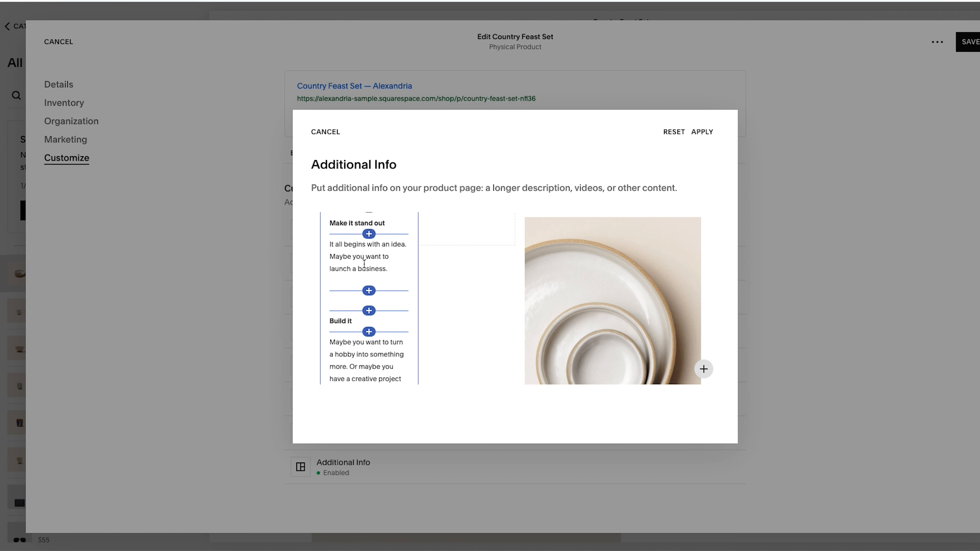
pyautogui.scroll(1, 426, 284)
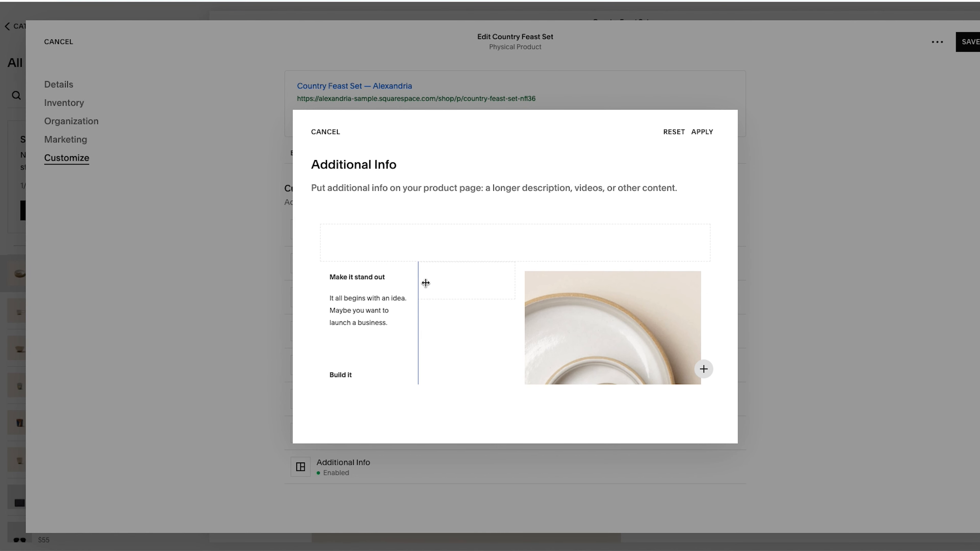
pyautogui.click(326, 132)
pyautogui.click(584, 298)
pyautogui.click(366, 267)
pyautogui.click(222, 240)
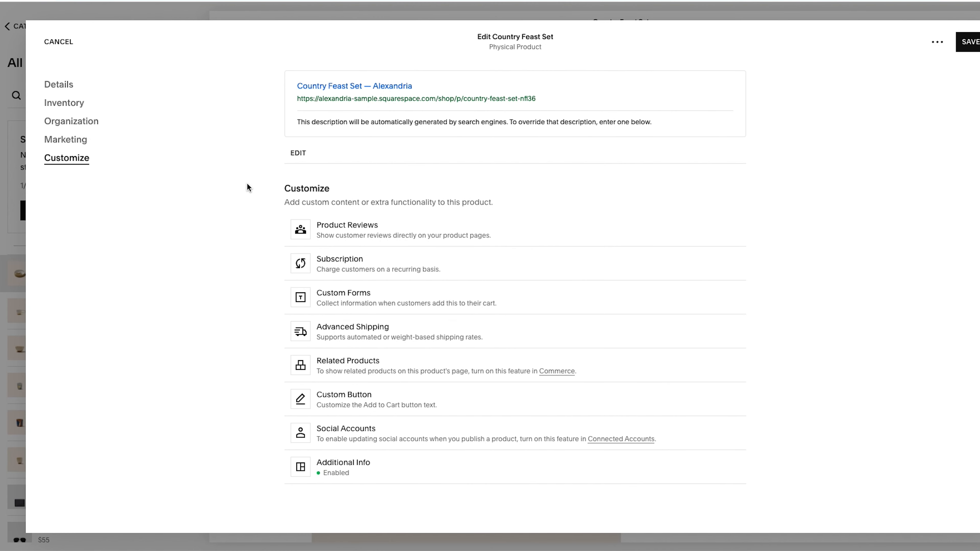
# Open the product image's options menu to view its actions, then close it
pyautogui.scroll(20, 244, 183)
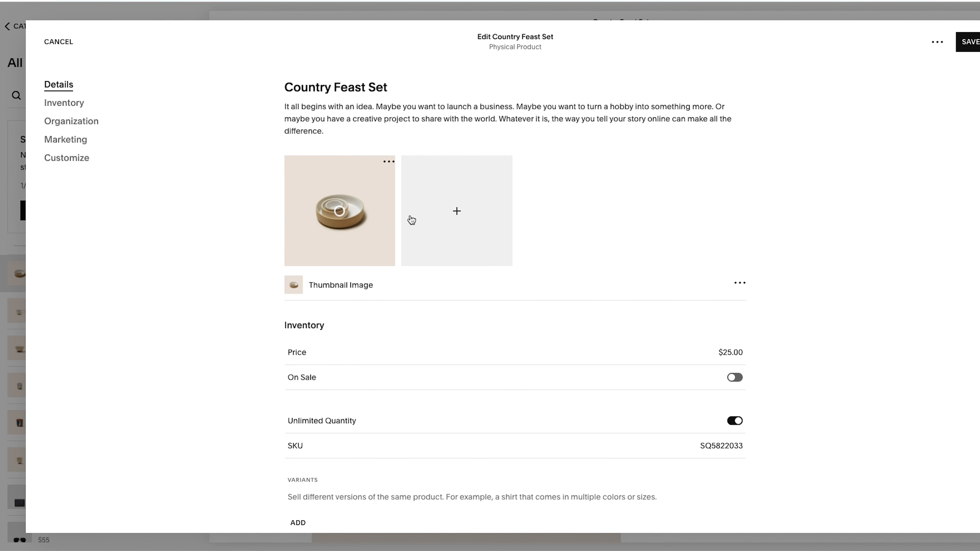
pyautogui.click(387, 162)
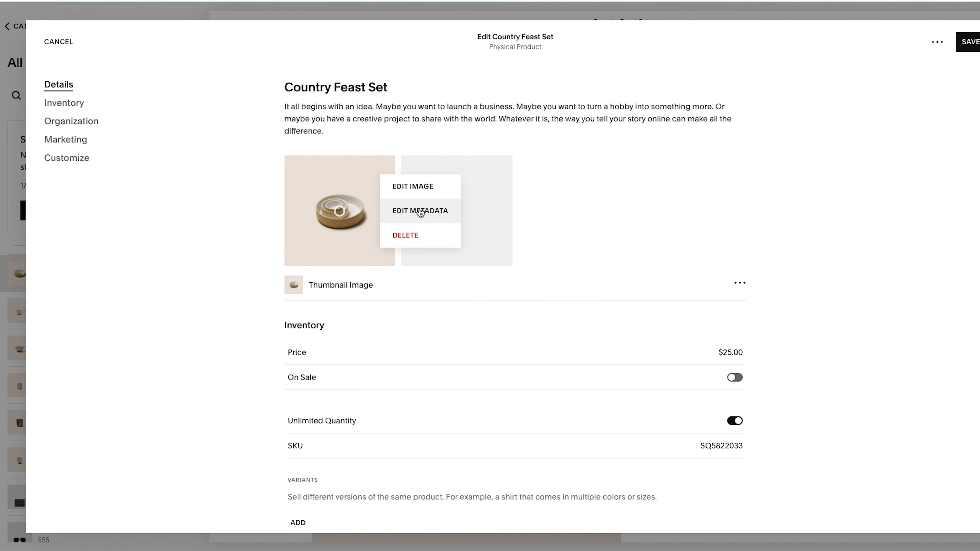
pyautogui.click(232, 301)
# Toggle Unlimited Quantity off and back on
pyautogui.scroll(-2, 269, 336)
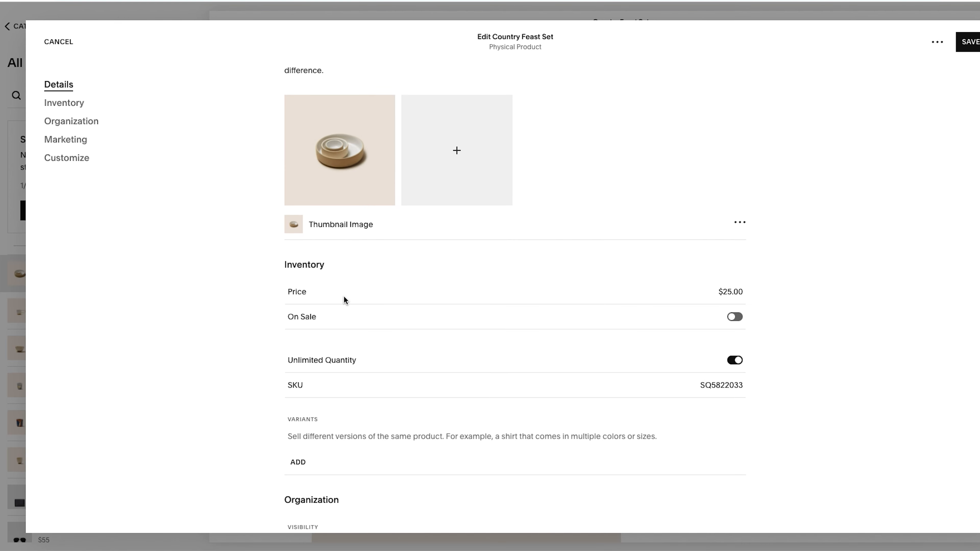
pyautogui.scroll(-3, 344, 297)
pyautogui.click(735, 272)
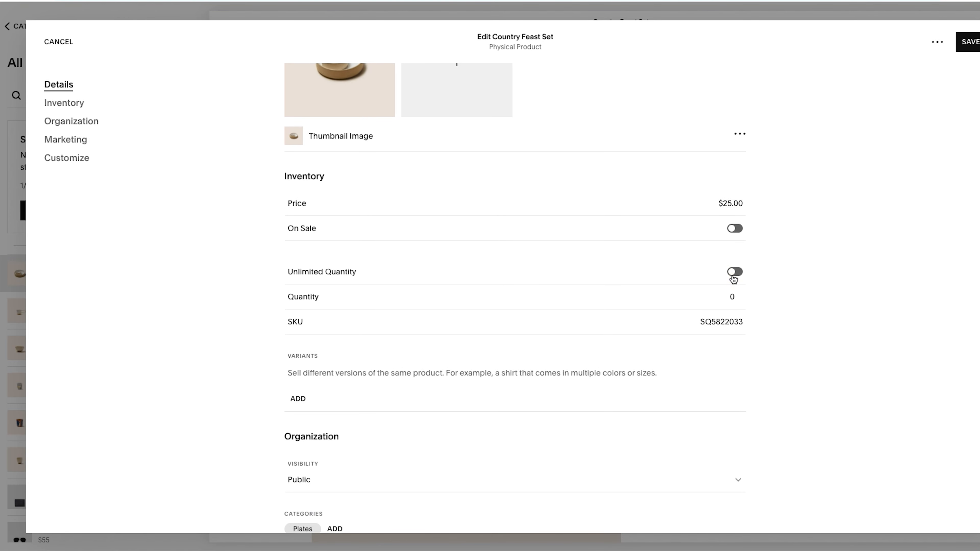
pyautogui.click(735, 272)
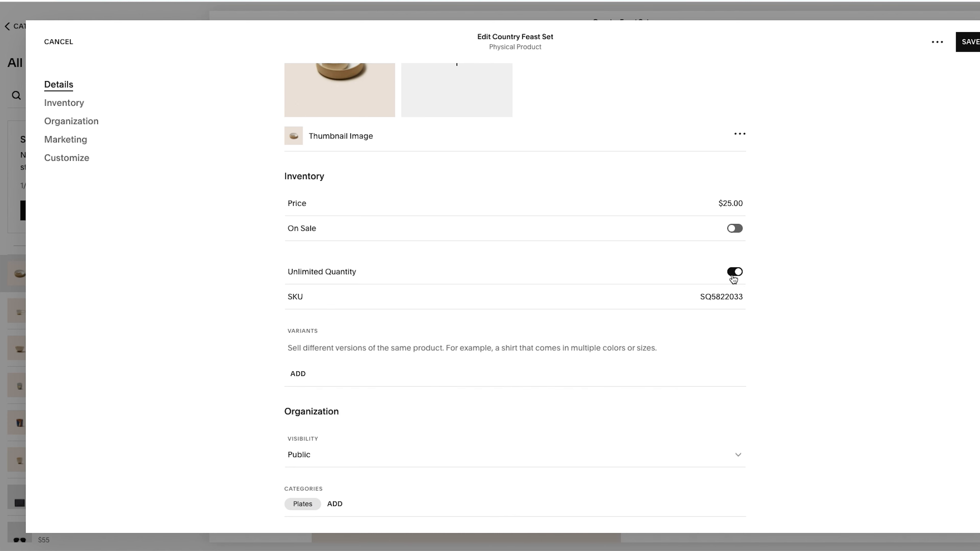
# Open the Product Reviews settings, leaving the product editor without saving
pyautogui.scroll(-15, 427, 336)
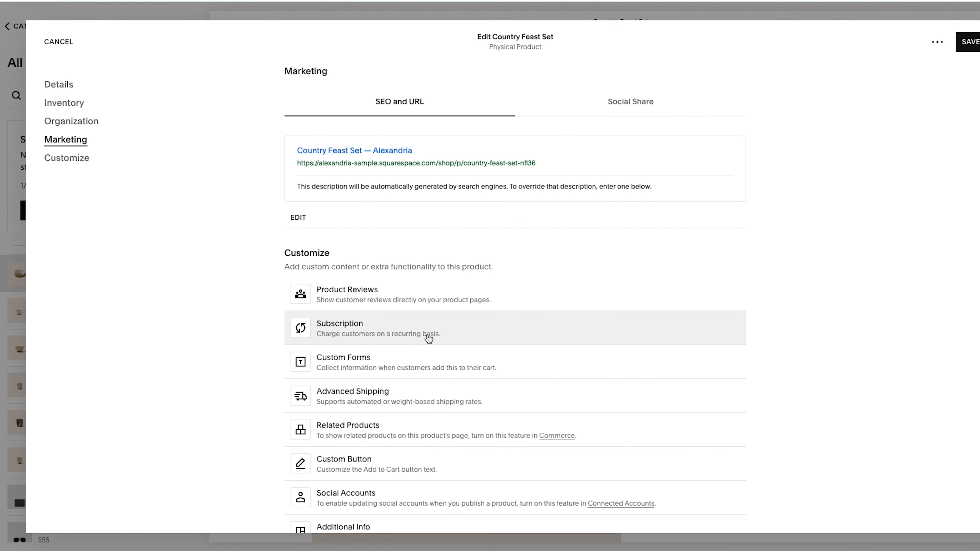
pyautogui.click(371, 304)
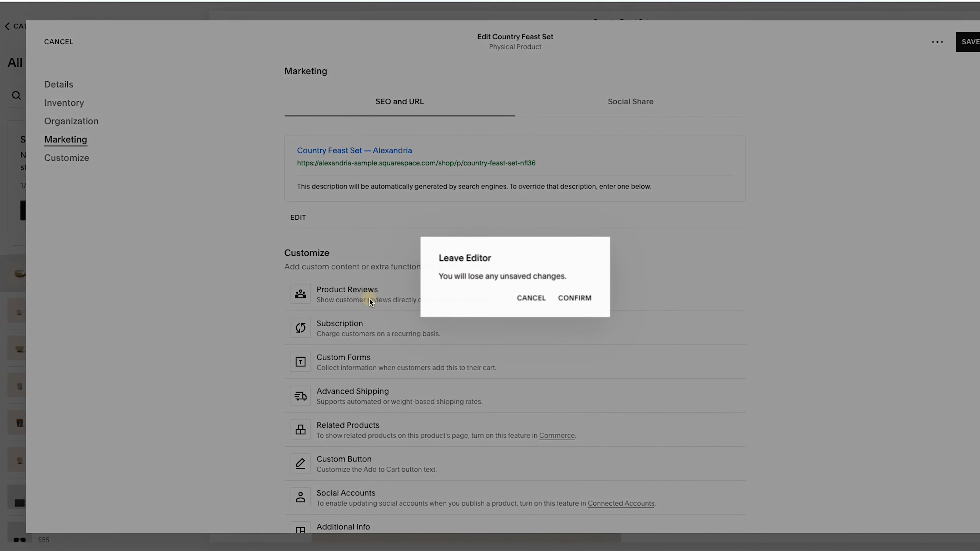
pyautogui.click(571, 299)
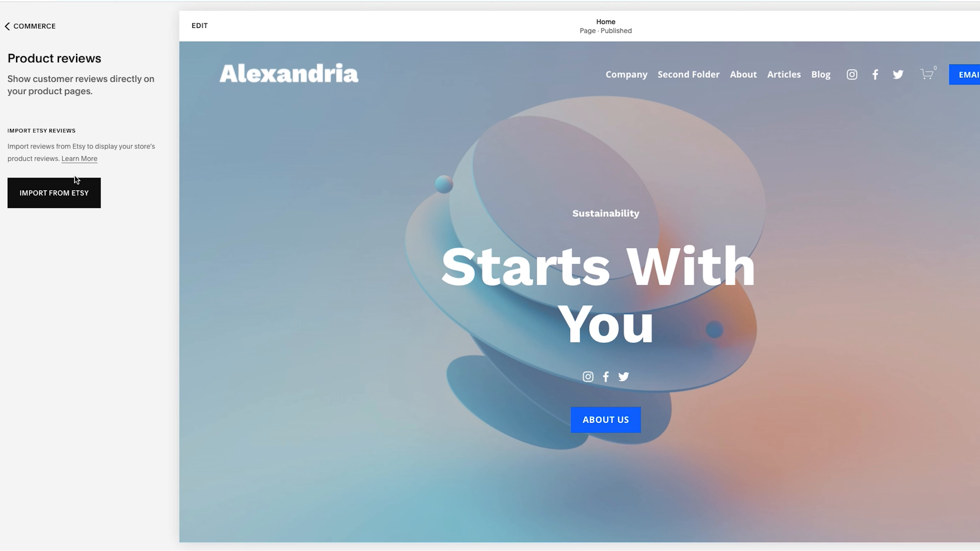
# Navigate the site preview to the Earth & Sky Planter product page and view its details
pyautogui.click(395, 232)
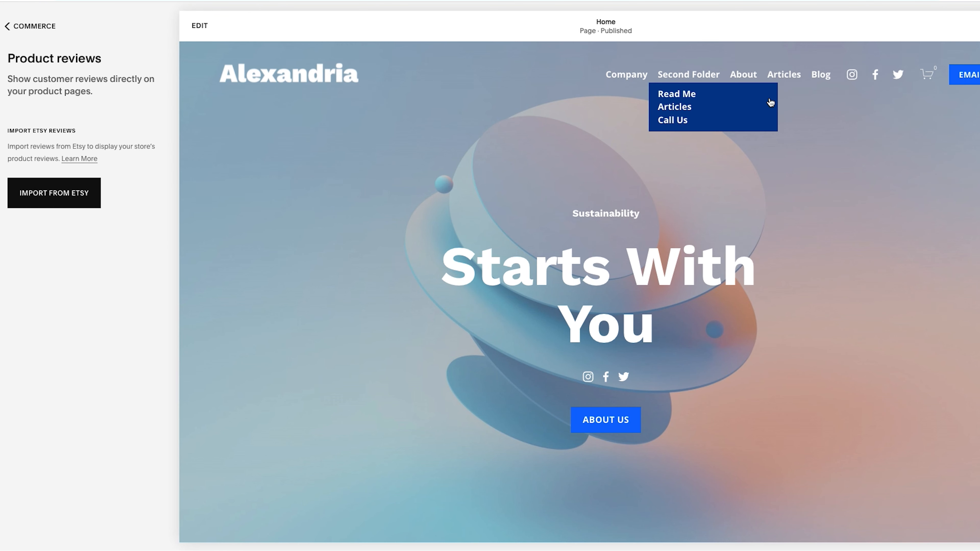
pyautogui.moveTo(645, 86)
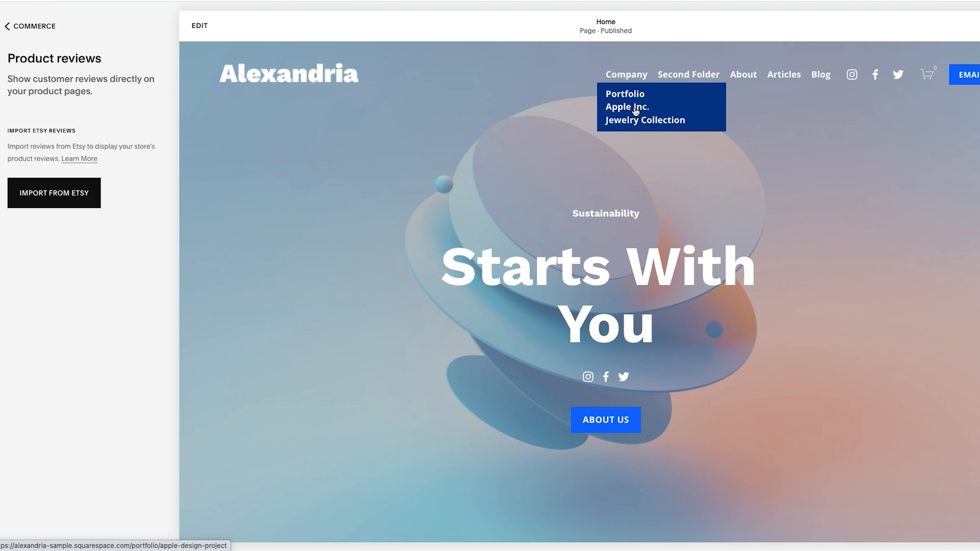
pyautogui.click(627, 124)
pyautogui.click(72, 97)
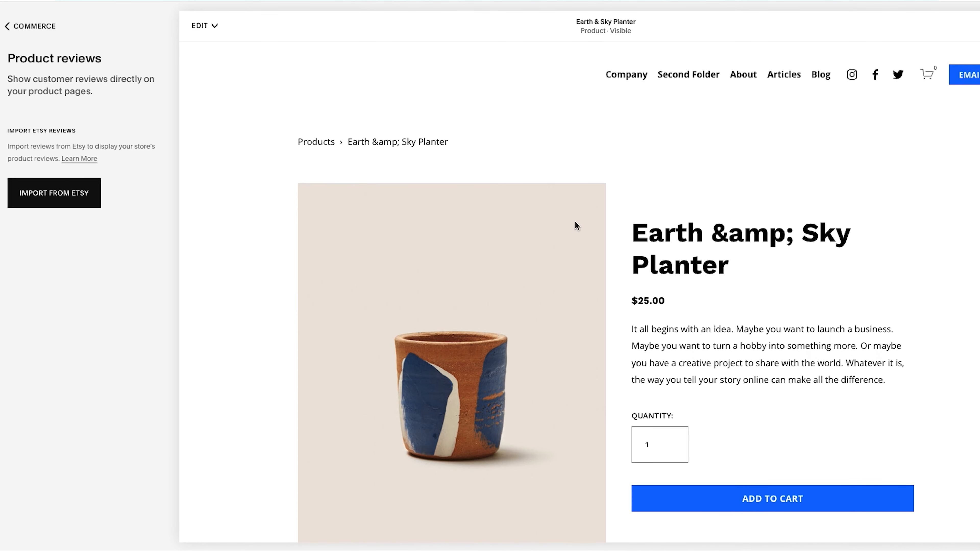
pyautogui.scroll(-10, 575, 221)
pyautogui.scroll(3, 565, 261)
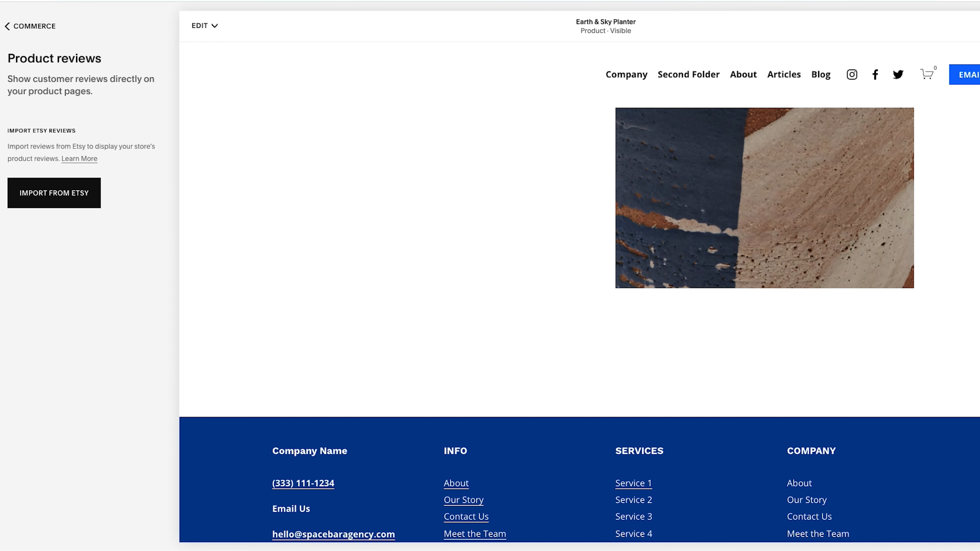
# Edit the Home page's site header style and turn on its border
pyautogui.click(232, 1)
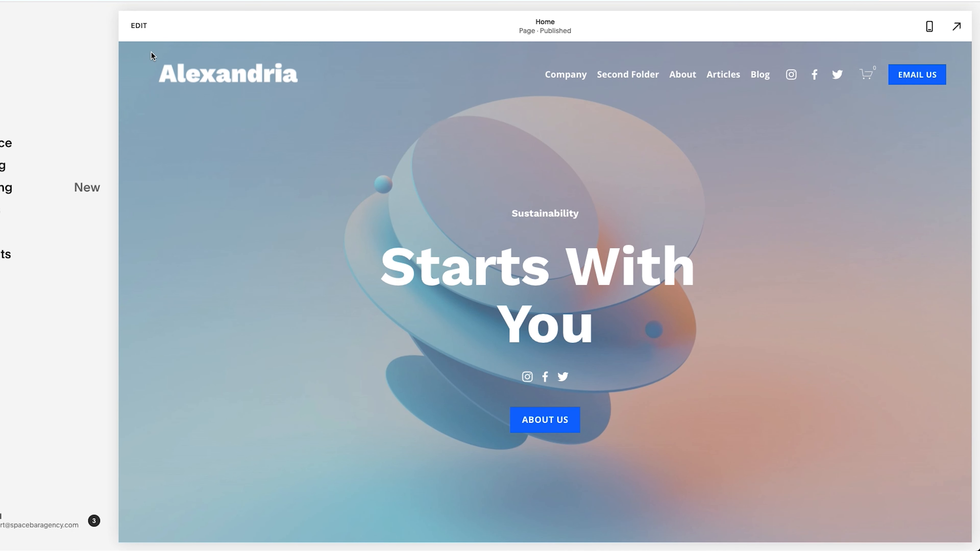
pyautogui.click(140, 27)
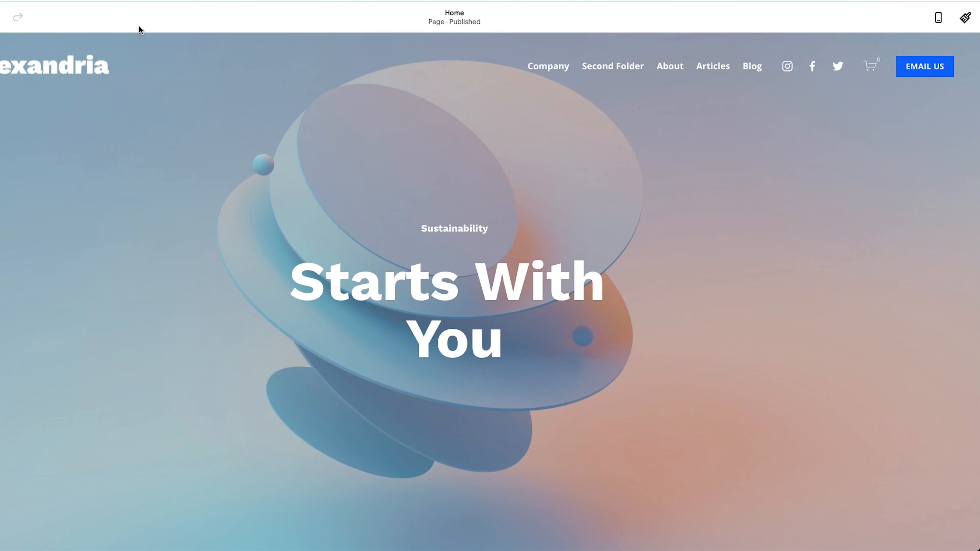
pyautogui.click(454, 83)
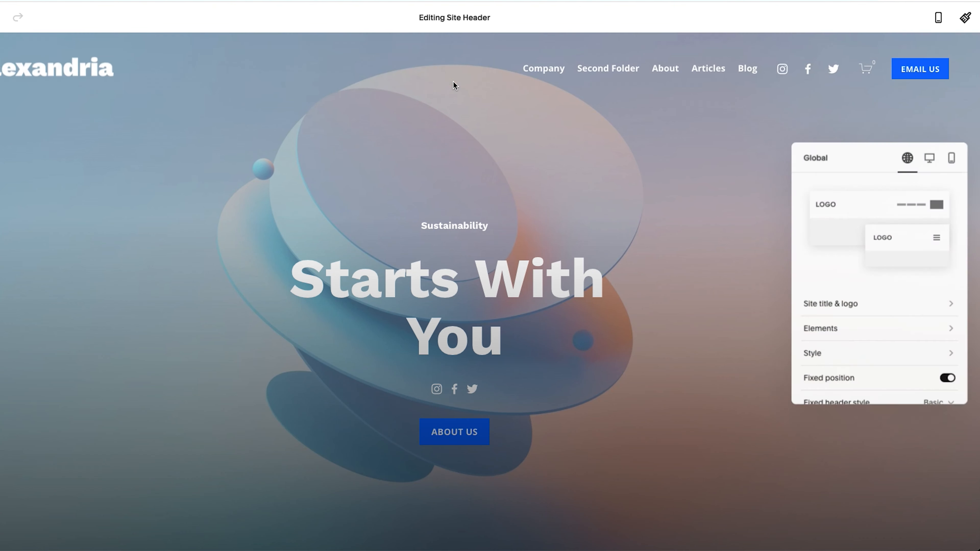
pyautogui.scroll(-2, 841, 179)
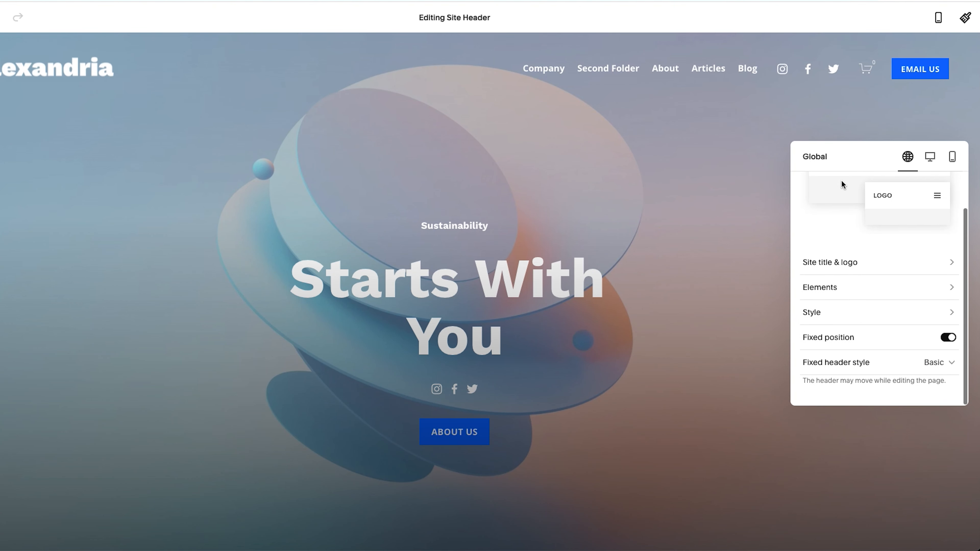
pyautogui.click(825, 315)
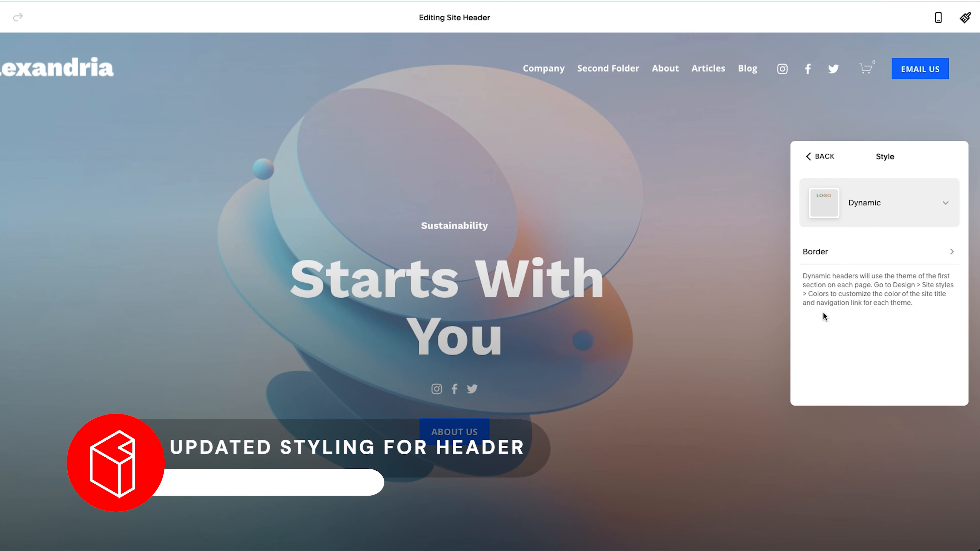
pyautogui.click(836, 256)
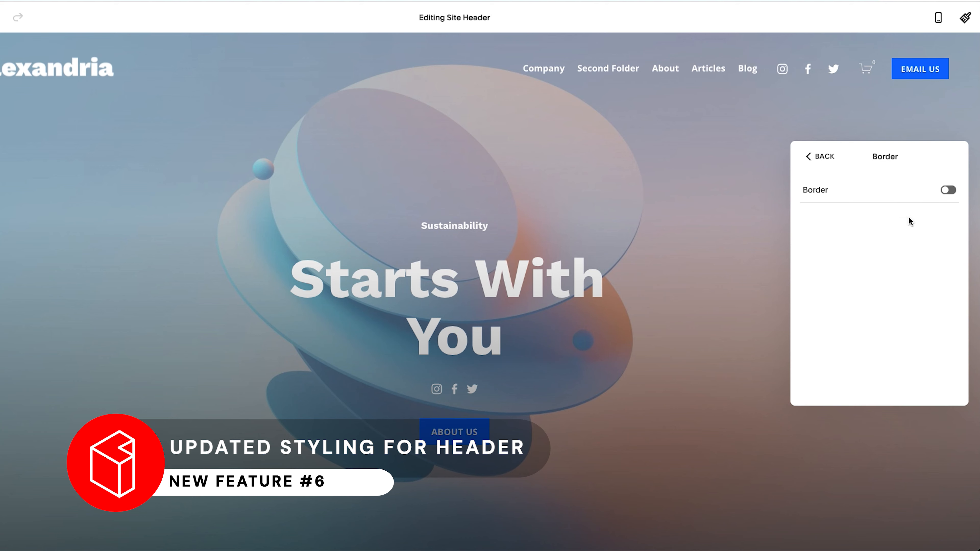
pyautogui.click(949, 191)
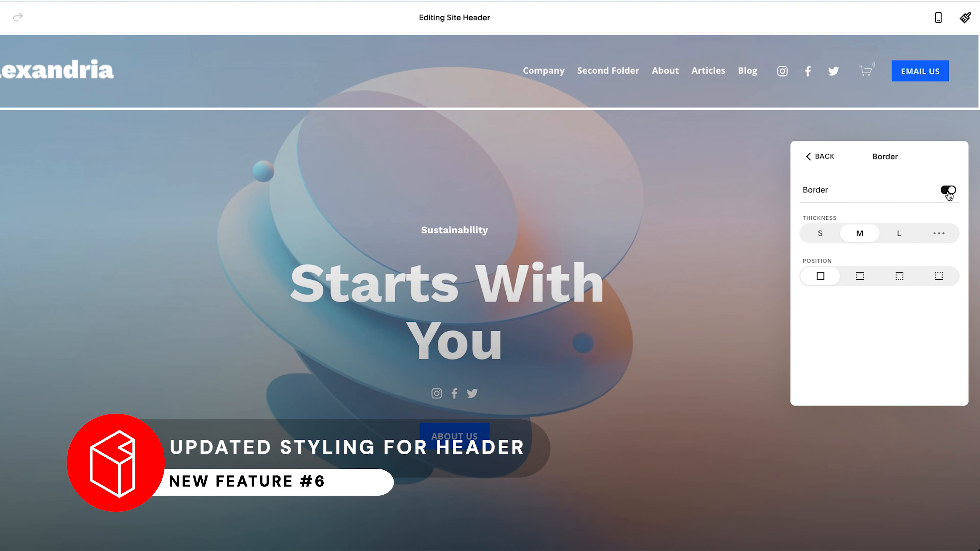
# Try the header border position options, ending on the bottom-only border
pyautogui.click(860, 278)
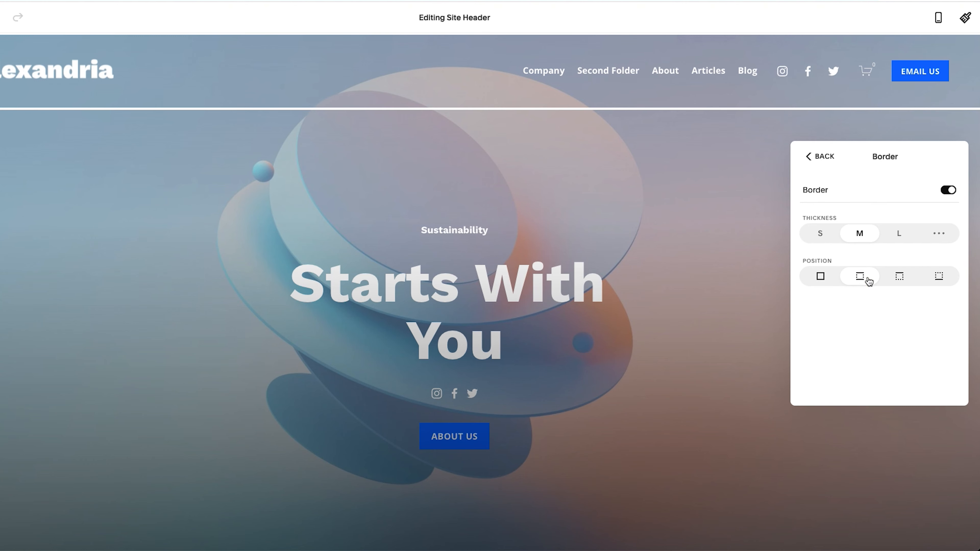
pyautogui.click(898, 280)
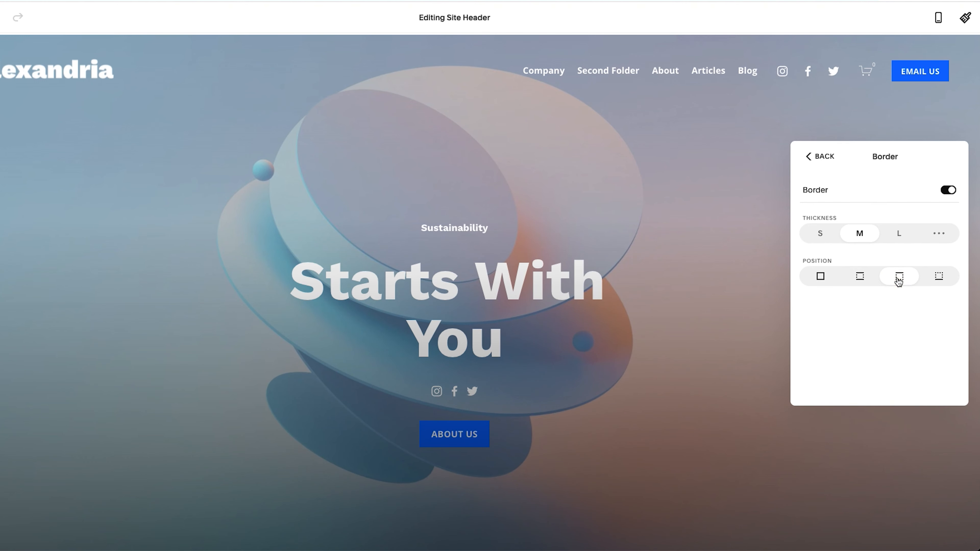
pyautogui.click(940, 281)
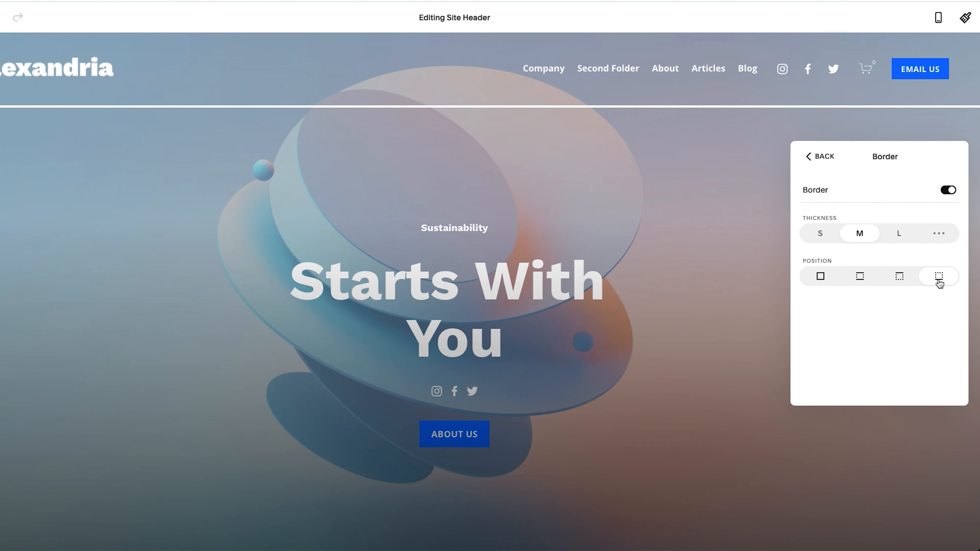
# Set the header border thickness to S, then open the custom thickness slider
pyautogui.click(821, 234)
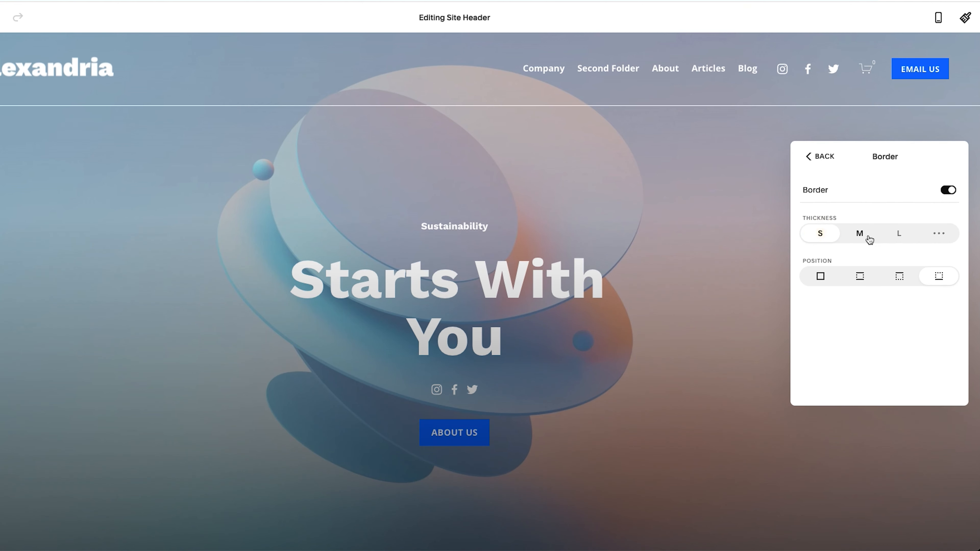
pyautogui.click(938, 236)
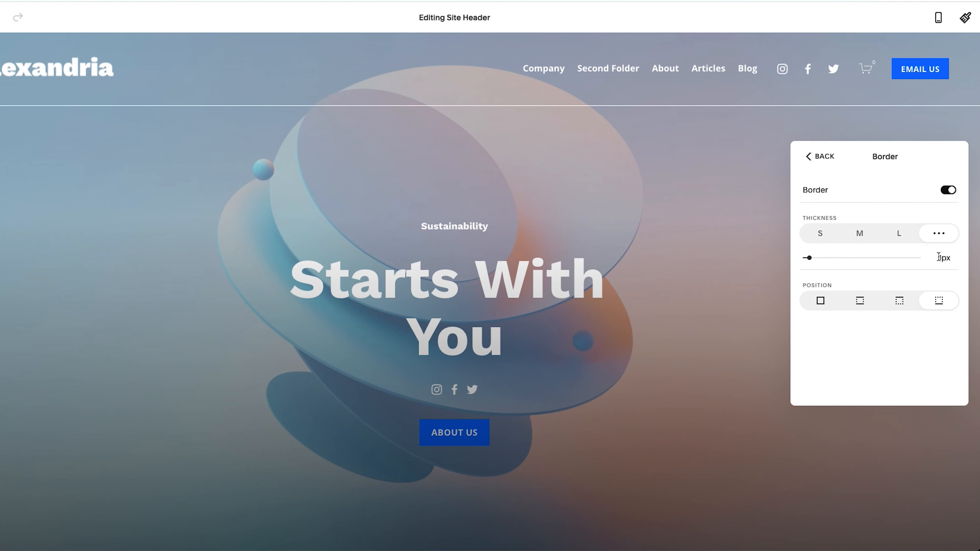